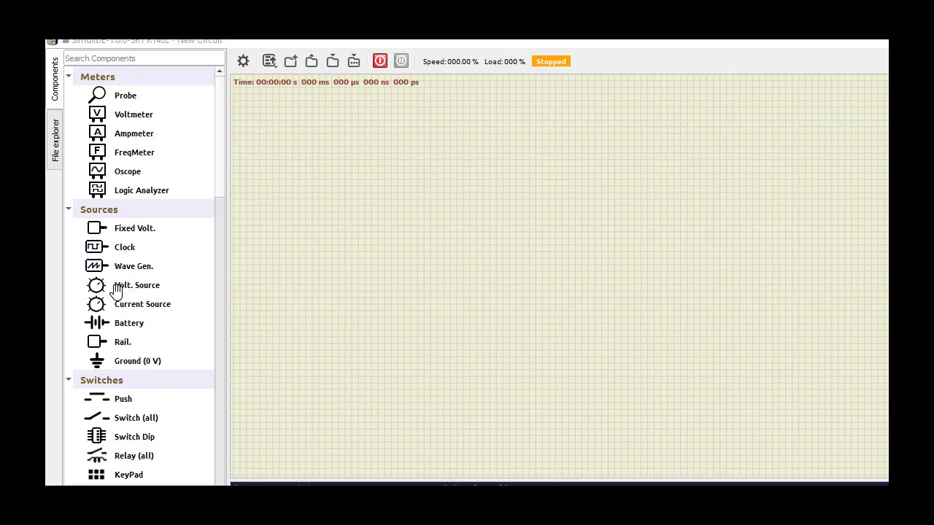
# Place a variable voltage source, two 100 Ω resistors and an op-amp on the empty schematic
pyautogui.moveTo(102, 286)
pyautogui.mouseDown()
pyautogui.moveTo(230, 269)
pyautogui.moveTo(387, 230)
pyautogui.mouseUp()
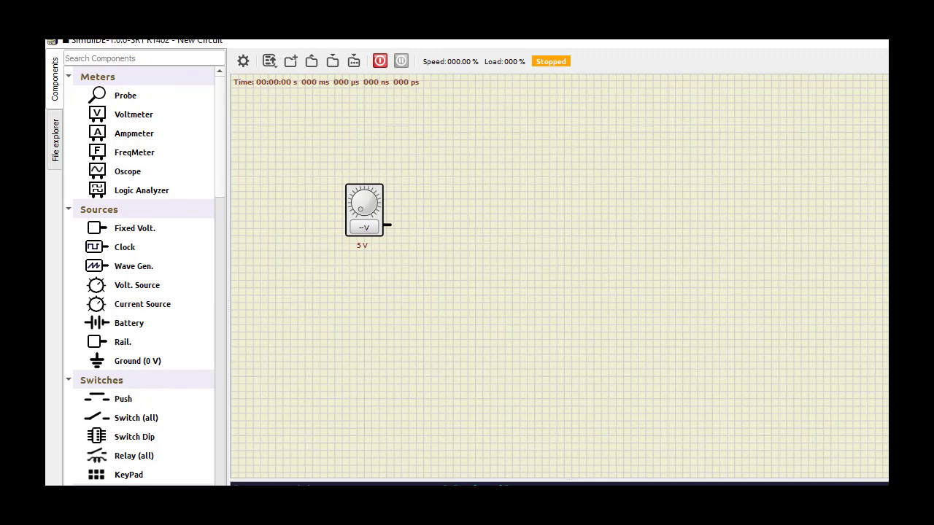
pyautogui.scroll(-4, 164, 411)
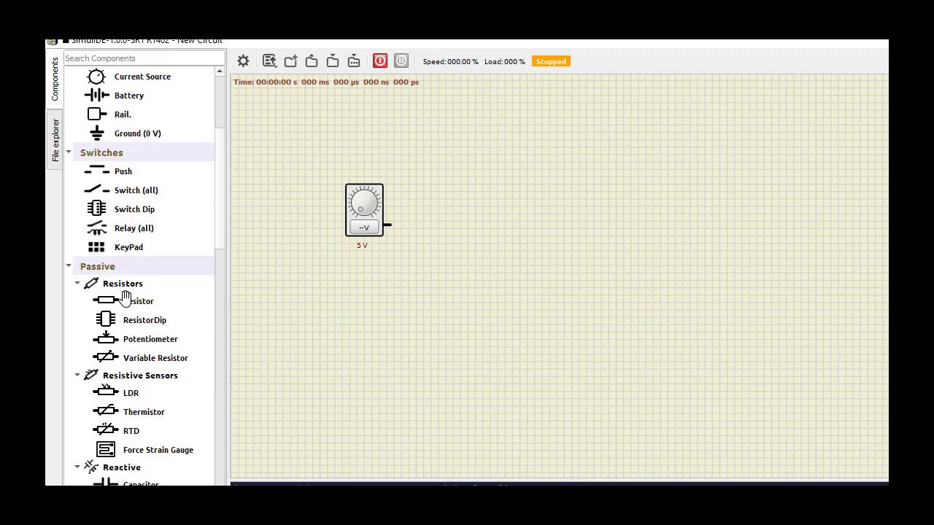
pyautogui.moveTo(117, 301); pyautogui.dragTo(457, 257)
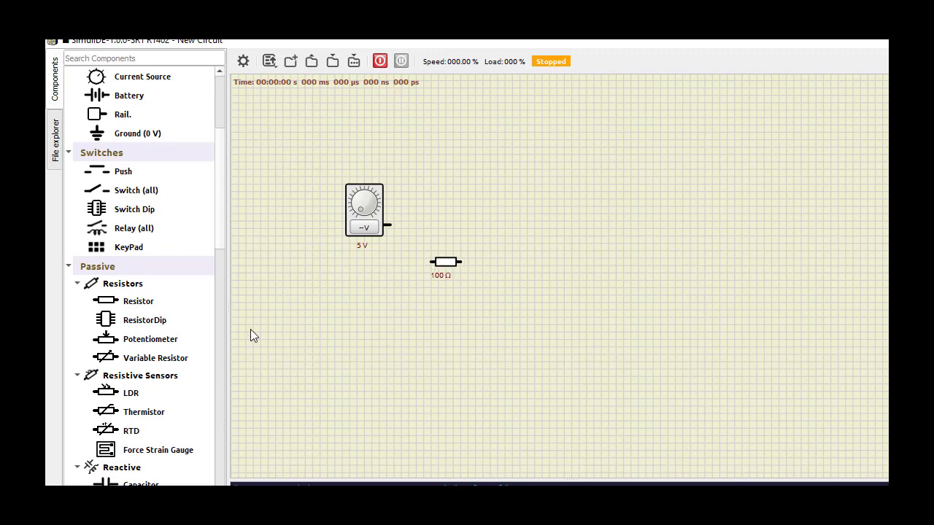
pyautogui.moveTo(108, 305); pyautogui.dragTo(525, 312)
pyautogui.scroll(-9, 160, 370)
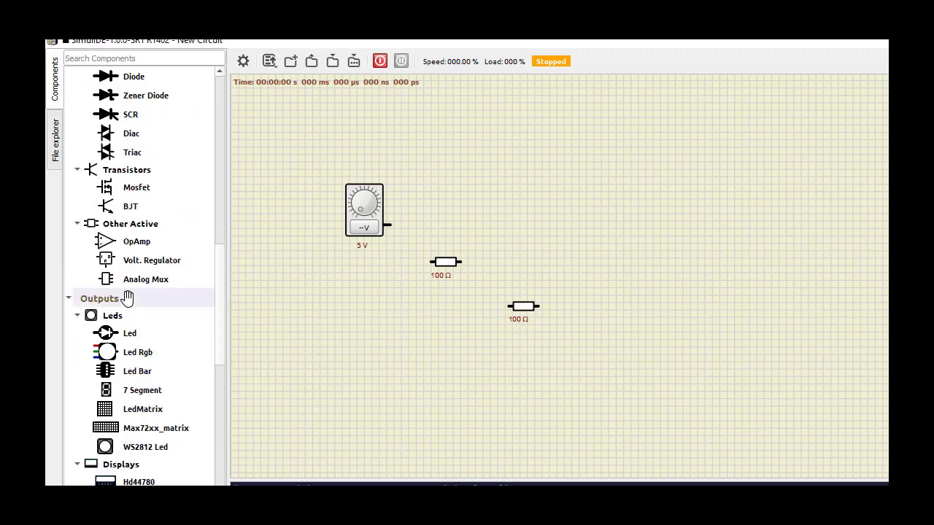
pyautogui.moveTo(109, 243); pyautogui.dragTo(525, 261)
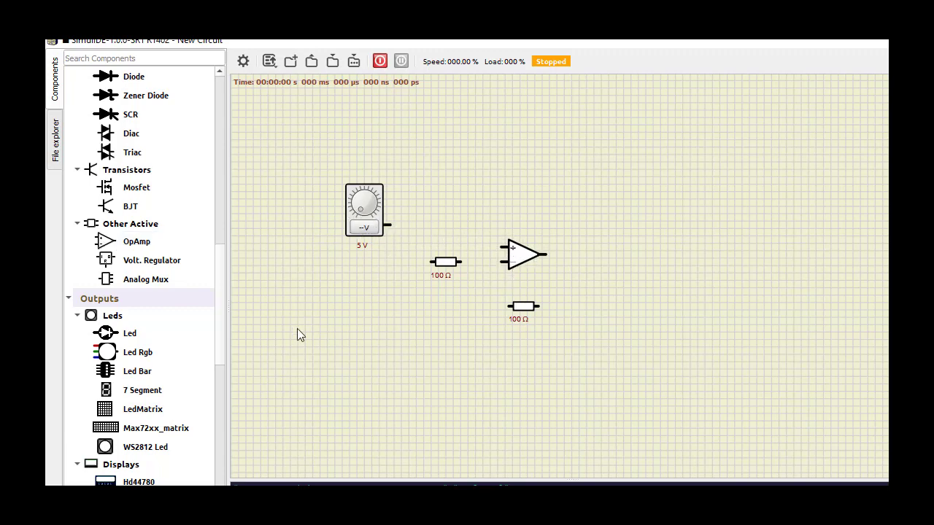
# Add a ground below the source and a voltmeter beyond the op-amp's output
pyautogui.scroll(4, 121, 270)
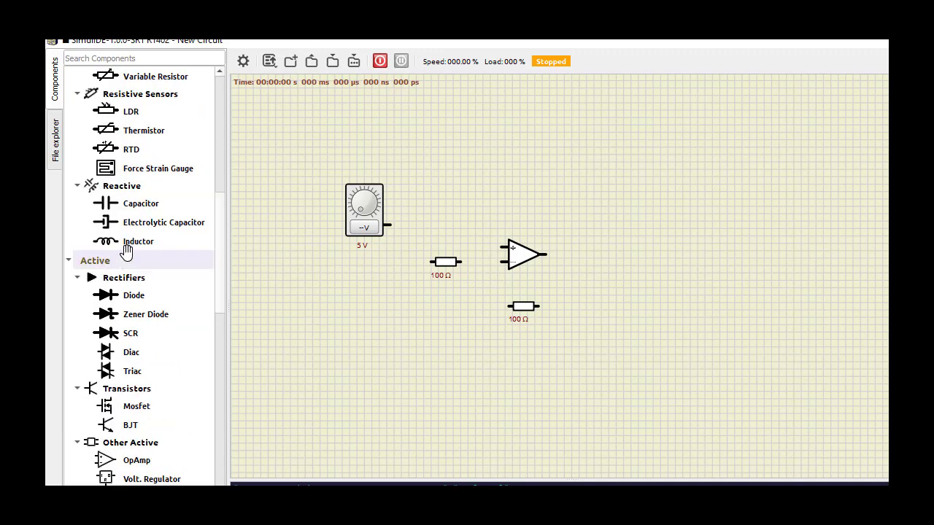
pyautogui.scroll(8, 124, 244)
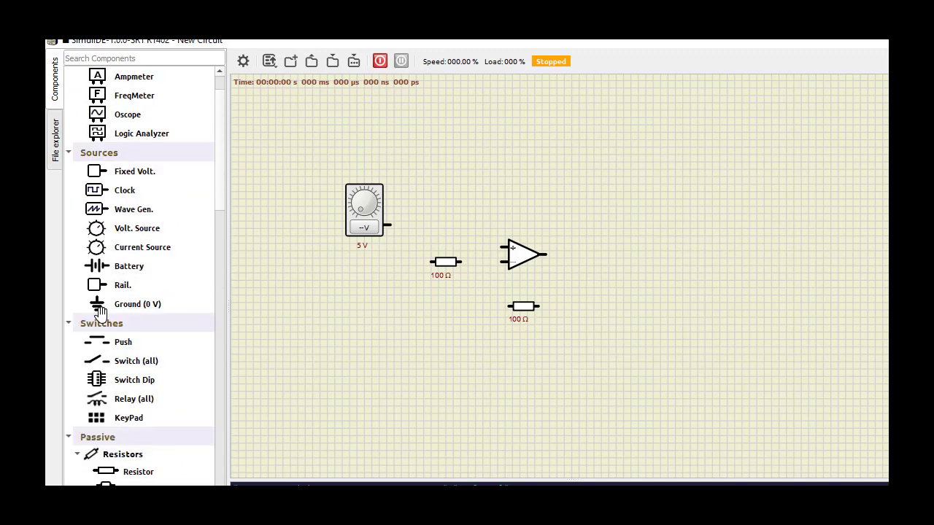
pyautogui.moveTo(100, 311); pyautogui.dragTo(368, 333)
pyautogui.moveTo(420, 365); pyautogui.dragTo(412, 352)
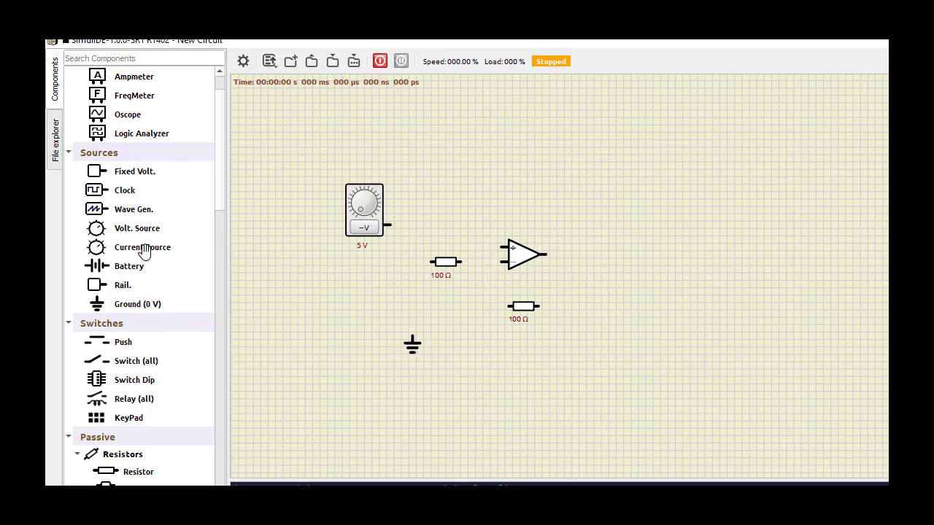
pyautogui.scroll(1, 138, 247)
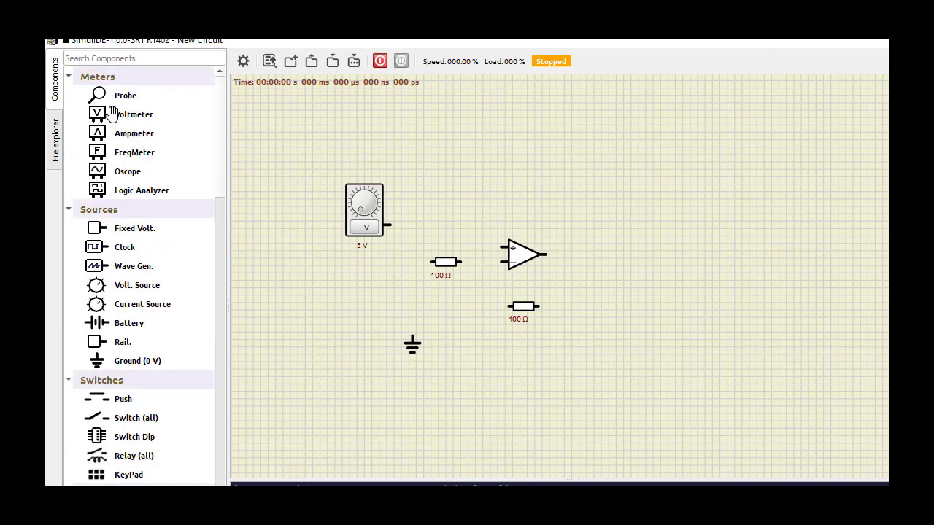
pyautogui.moveTo(119, 120); pyautogui.dragTo(615, 206)
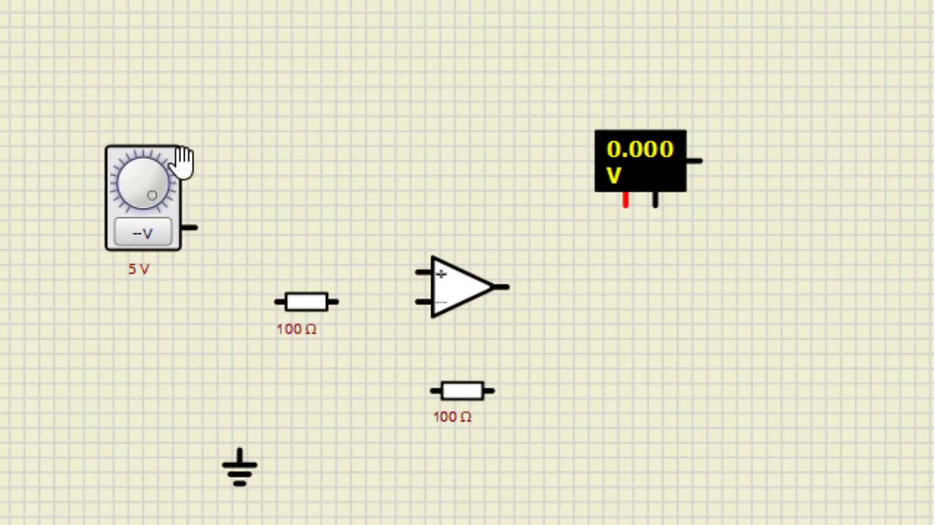
# Lower the voltage source and wire it to the op-amp's non-inverting input, and wire ground through the upper resistor to the inverting input
pyautogui.moveTo(181, 160); pyautogui.dragTo(174, 210)
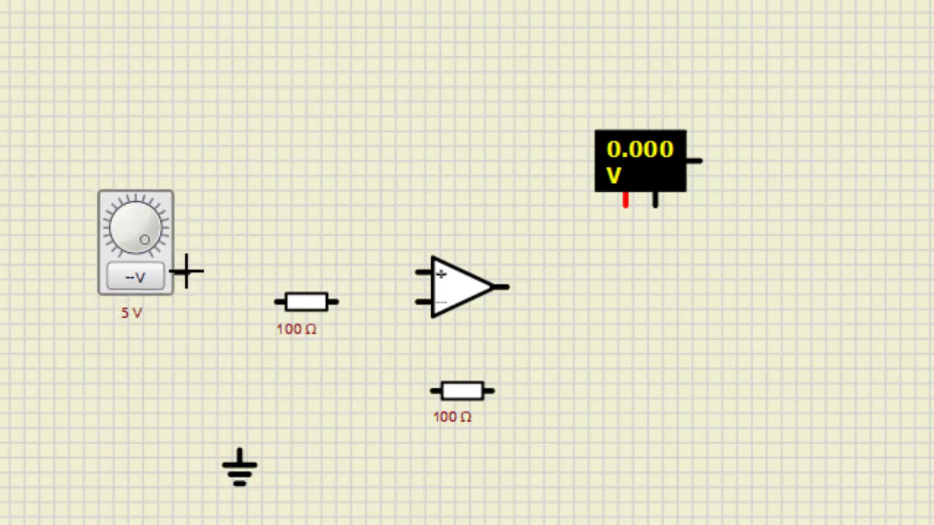
pyautogui.moveTo(398, 271); pyautogui.dragTo(420, 270)
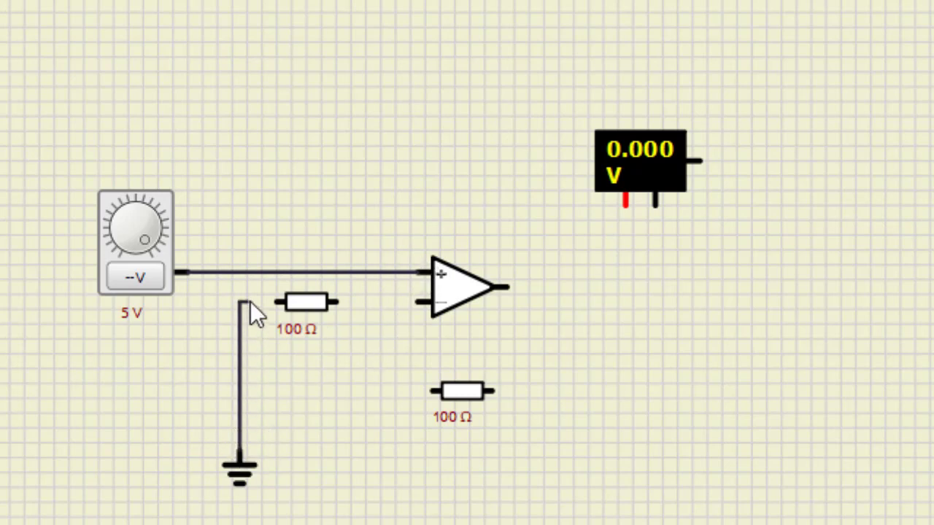
pyautogui.moveTo(251, 313); pyautogui.dragTo(285, 302)
pyautogui.moveTo(386, 303); pyautogui.dragTo(429, 301)
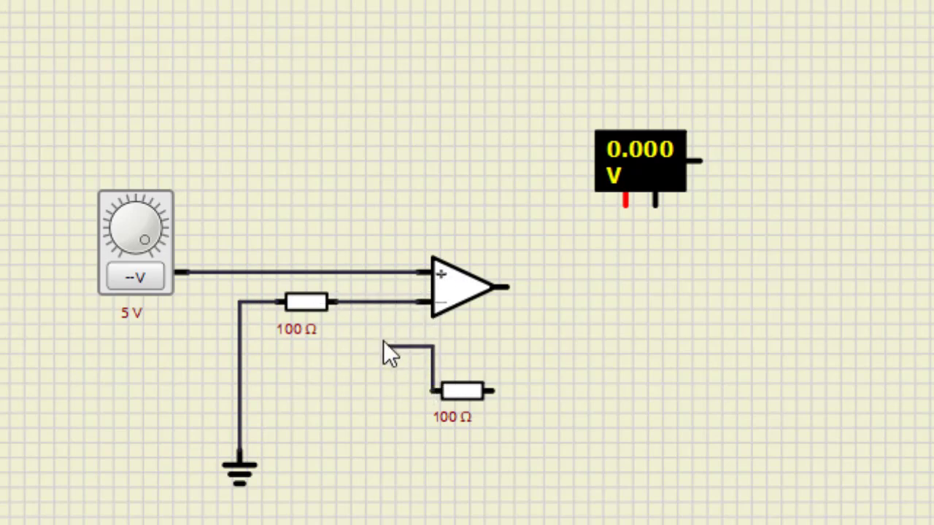
# Wire the lower resistor as feedback between the inverting input and the output, and connect the voltmeter between the output and ground
pyautogui.moveTo(383, 341); pyautogui.dragTo(401, 392)
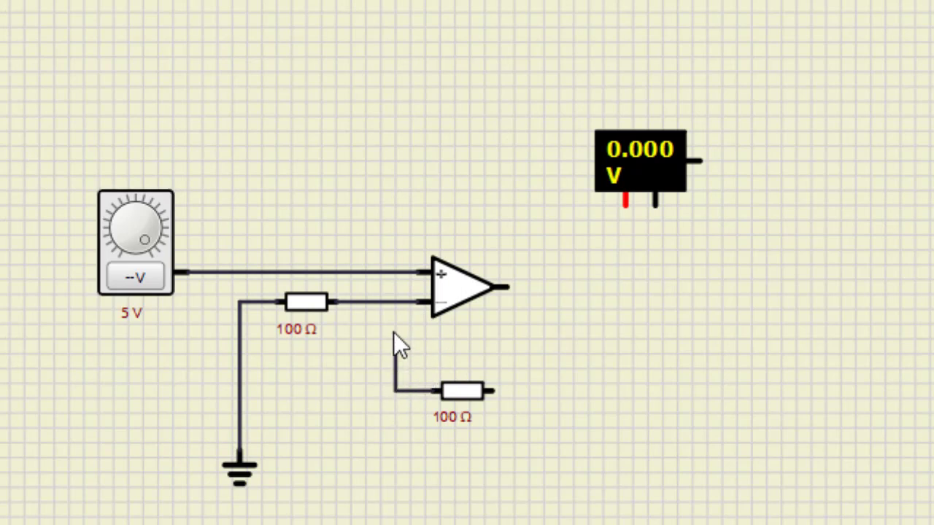
pyautogui.moveTo(395, 313); pyautogui.dragTo(381, 301)
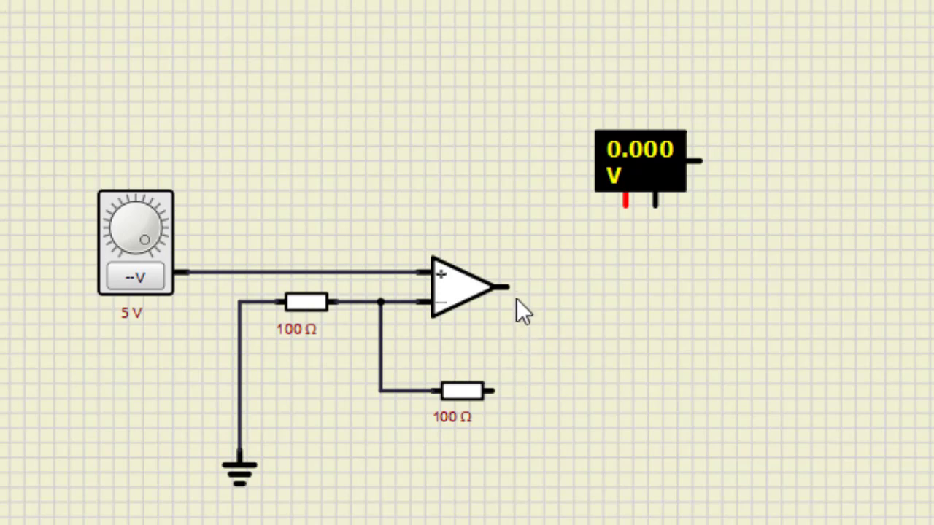
pyautogui.moveTo(508, 286); pyautogui.dragTo(626, 213)
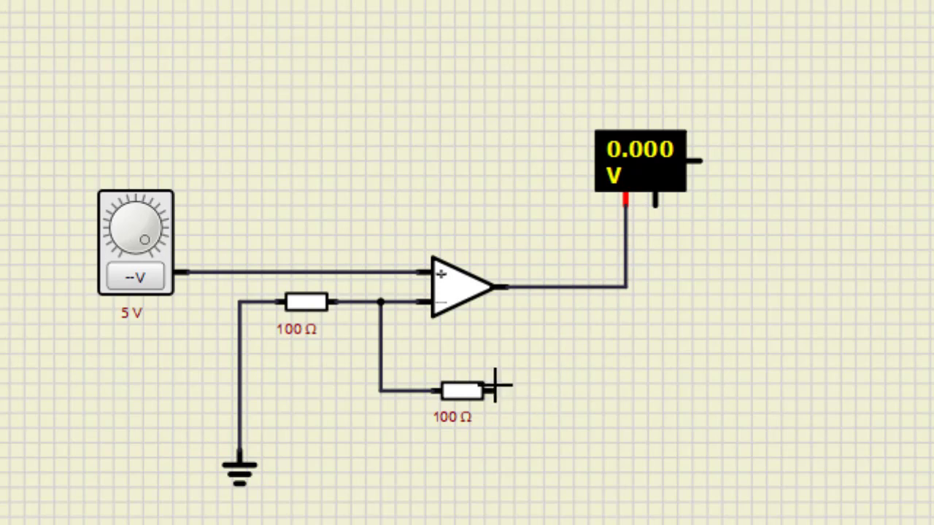
pyautogui.moveTo(496, 387); pyautogui.dragTo(542, 318)
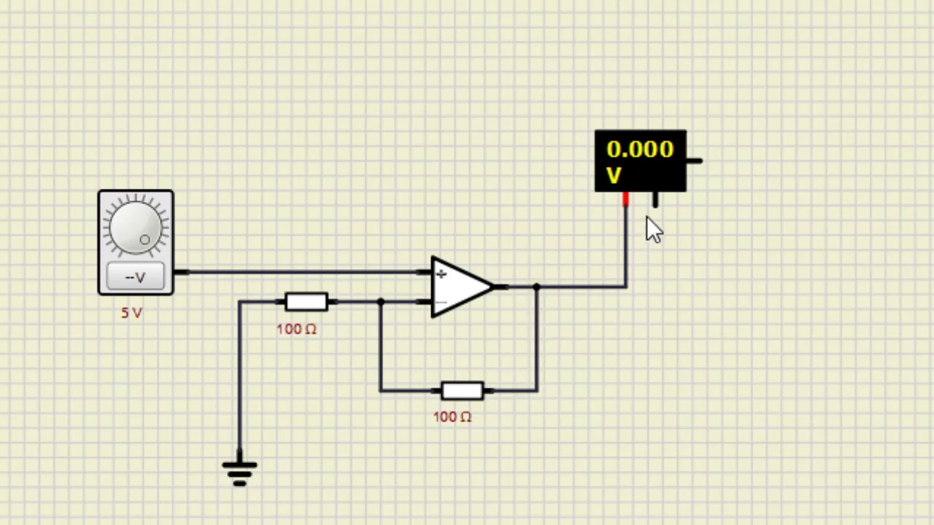
pyautogui.moveTo(654, 202); pyautogui.dragTo(241, 428)
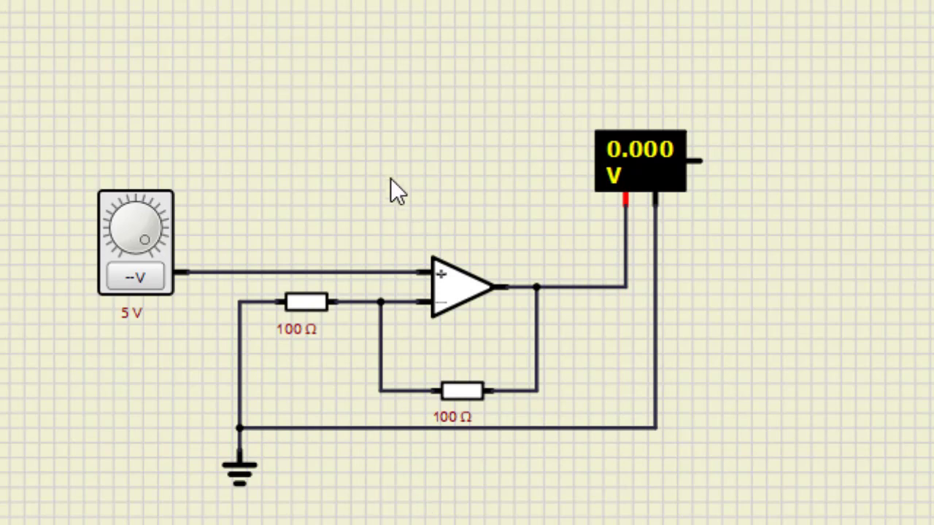
# Switch on the voltage source's output and set it to 1.00 V with the simulation running
pyautogui.scroll(1, 390, 178)
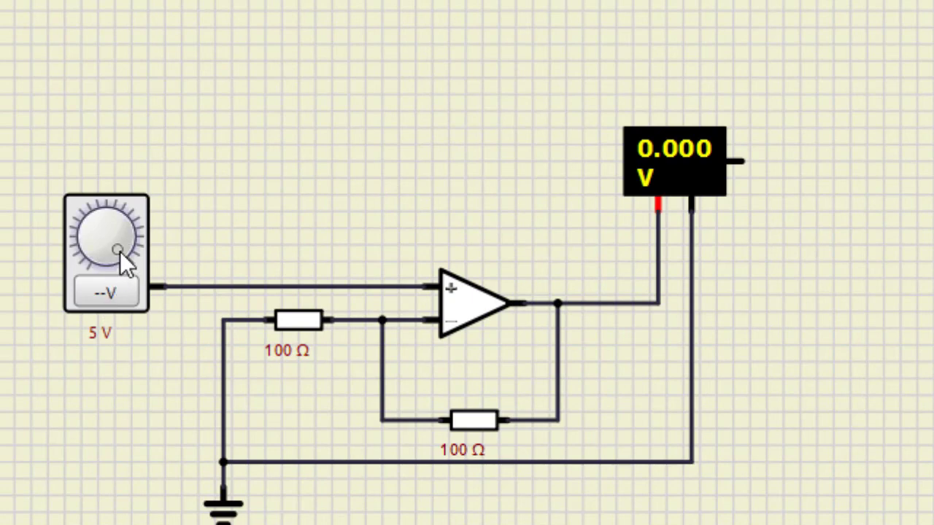
pyautogui.moveTo(102, 265); pyautogui.dragTo(95, 264)
pyautogui.click(105, 292)
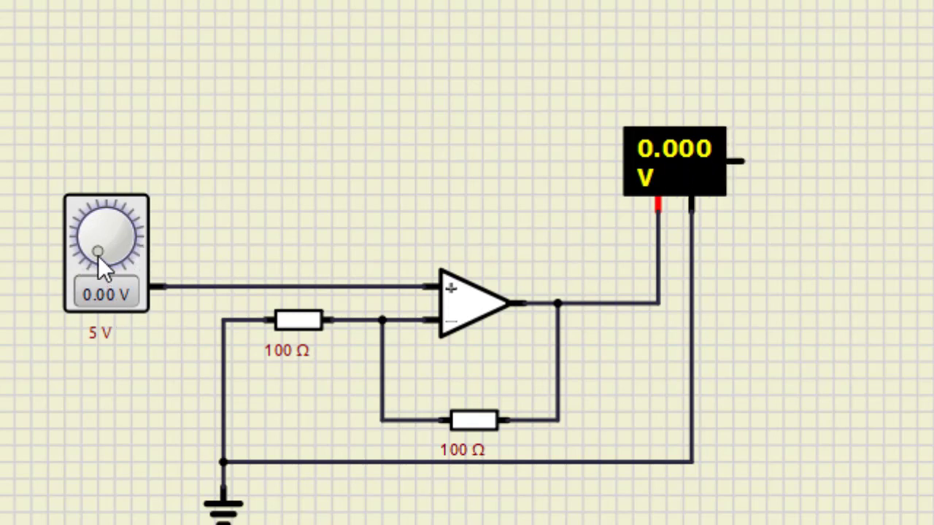
pyautogui.moveTo(98, 253); pyautogui.dragTo(92, 242)
pyautogui.moveTo(92, 209)
pyautogui.mouseDown()
pyautogui.moveTo(83, 208)
pyautogui.moveTo(89, 204)
pyautogui.mouseUp()
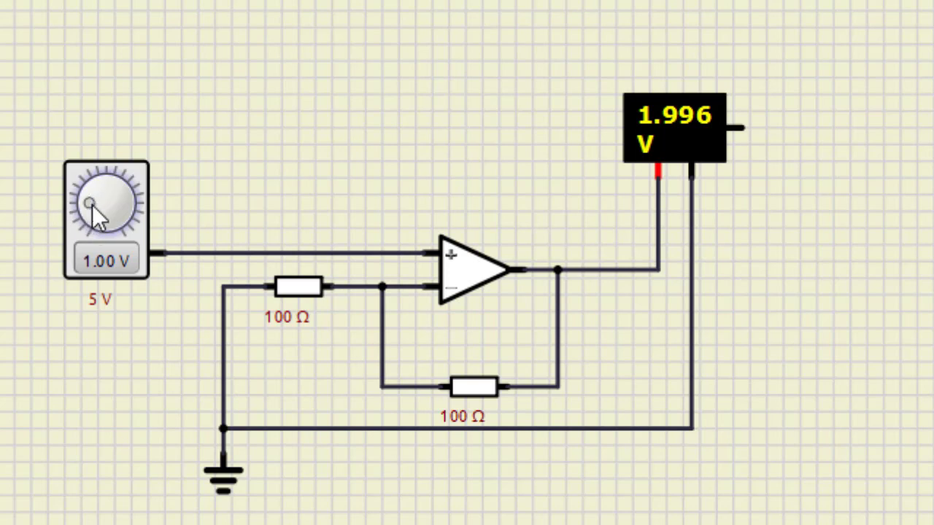
# Step the source voltage through 2.12 V and 3.19 V to 3.12 V and stop the simulation
pyautogui.moveTo(91, 204)
pyautogui.mouseDown()
pyautogui.moveTo(95, 191)
pyautogui.moveTo(104, 200)
pyautogui.mouseUp()
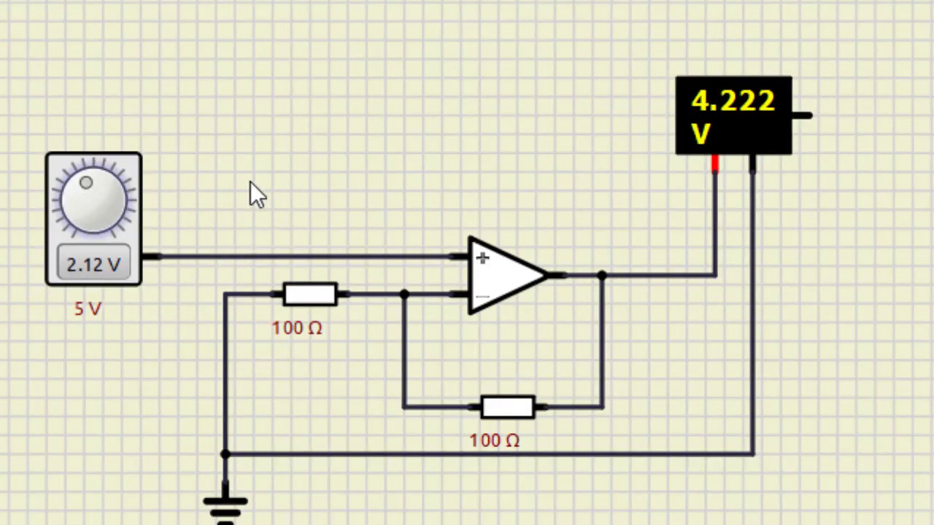
pyautogui.moveTo(86, 176); pyautogui.dragTo(111, 182)
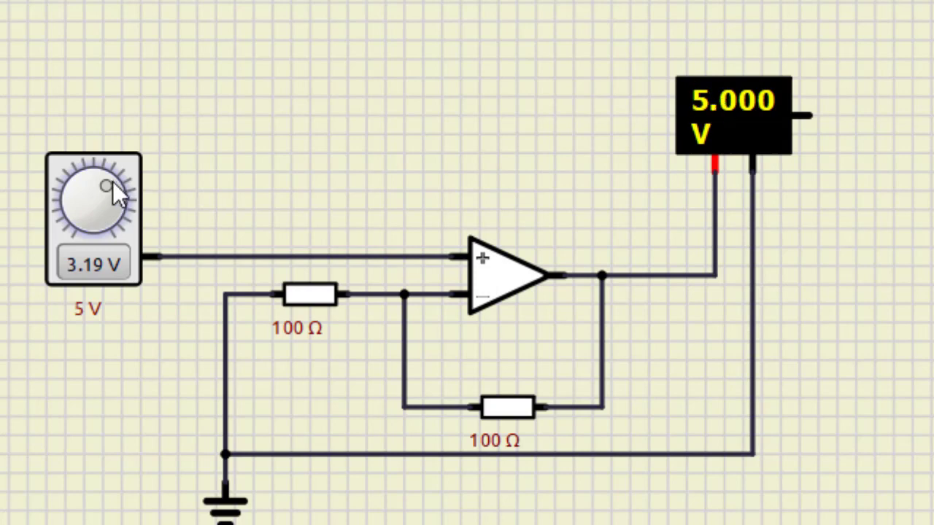
pyautogui.moveTo(112, 182); pyautogui.dragTo(124, 160)
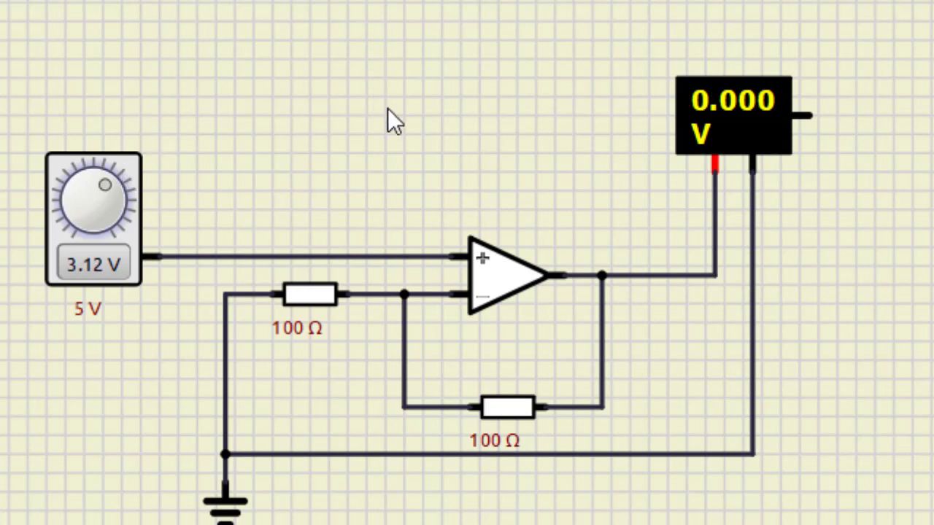
# Set the op-amp's positive supply voltage V+ to 10 V
pyautogui.rightClick(485, 284)
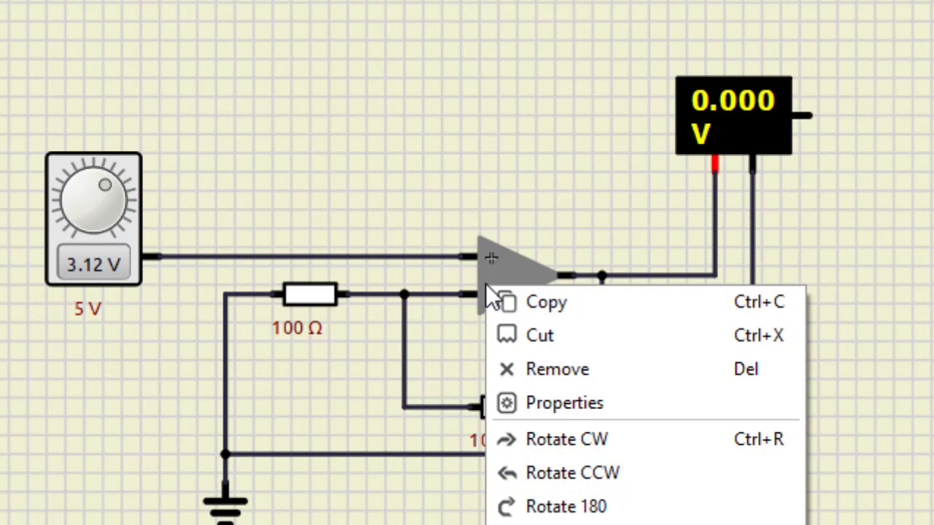
pyautogui.click(576, 409)
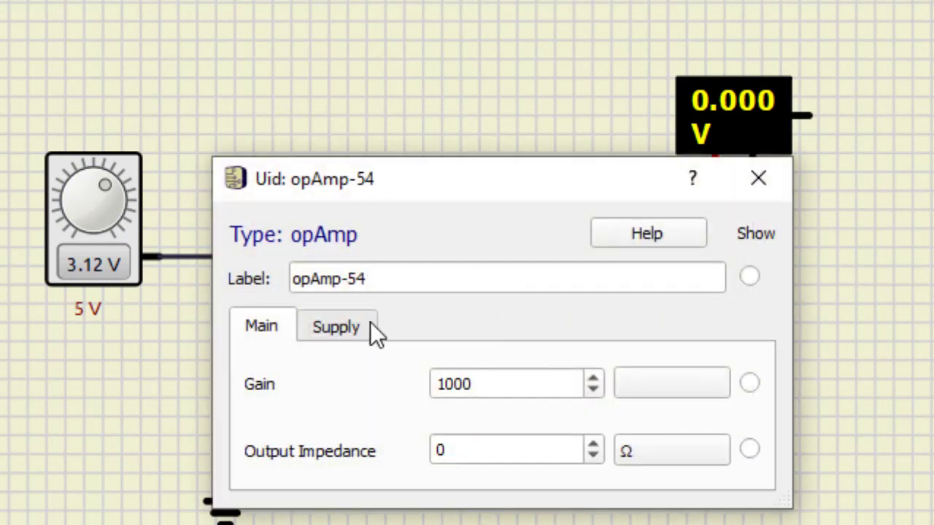
pyautogui.click(344, 332)
pyautogui.moveTo(472, 382); pyautogui.dragTo(416, 385)
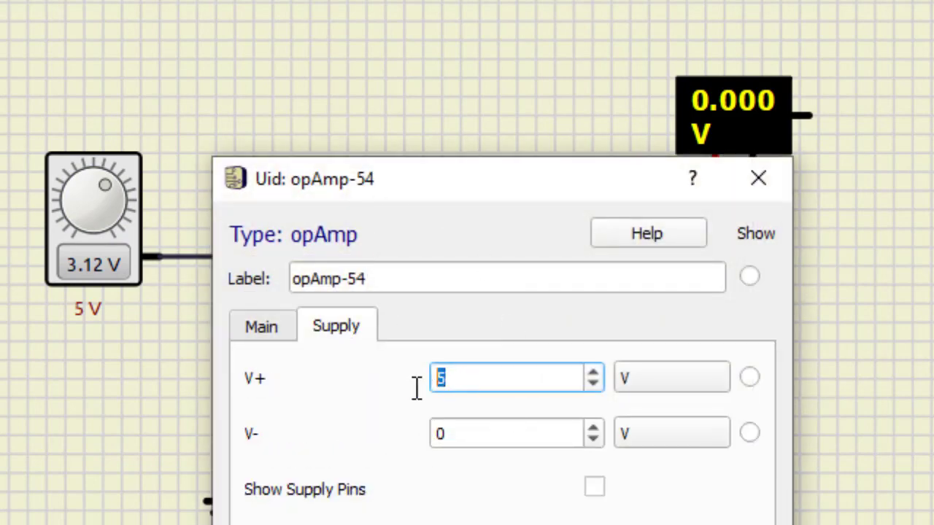
pyautogui.write('10')
pyautogui.click(759, 191)
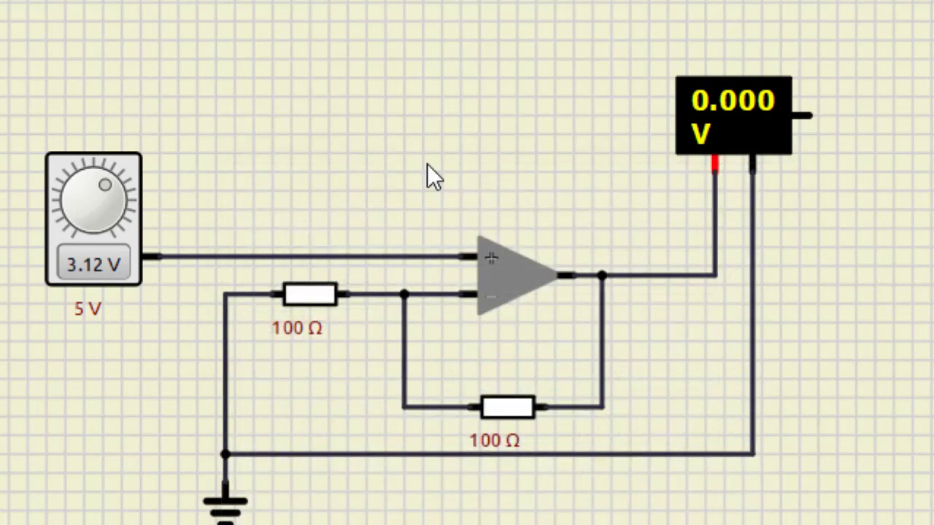
# Restart the simulation and raise the source voltage to 4.00 V
pyautogui.click(279, 61)
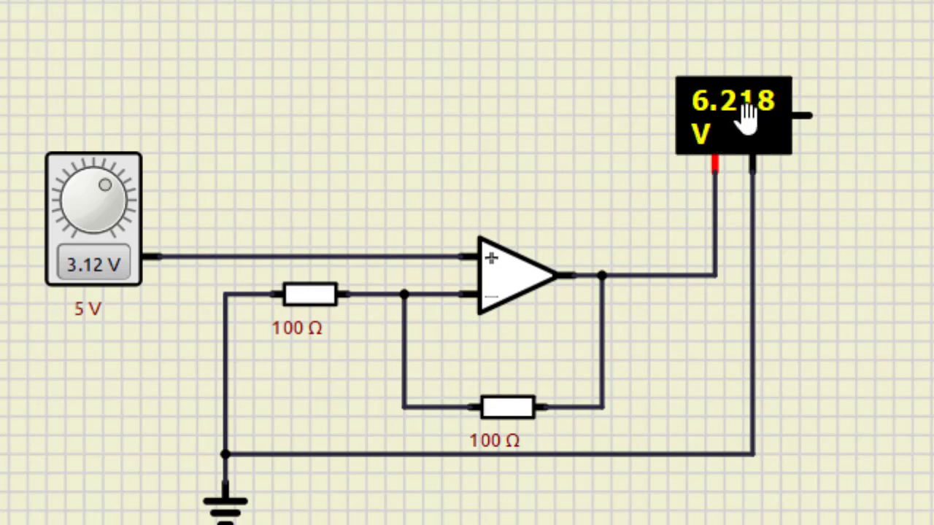
pyautogui.moveTo(103, 188); pyautogui.dragTo(121, 210)
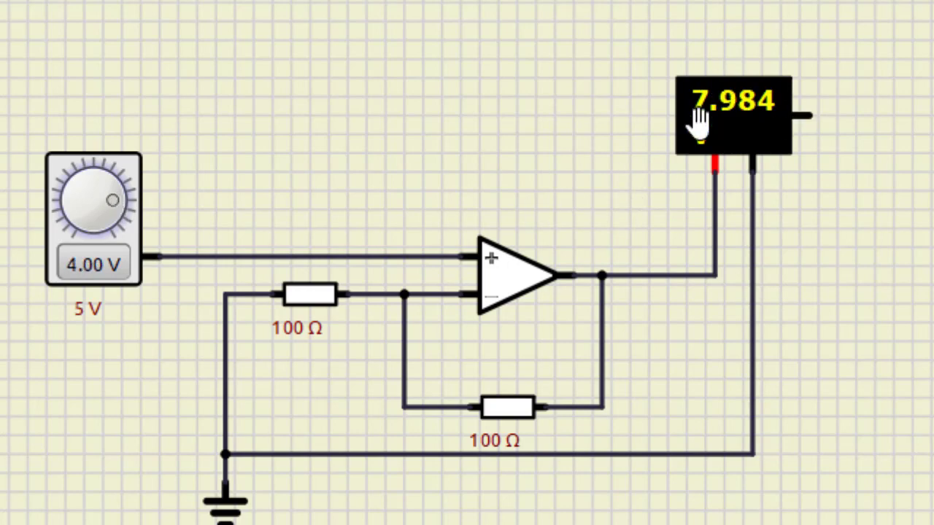